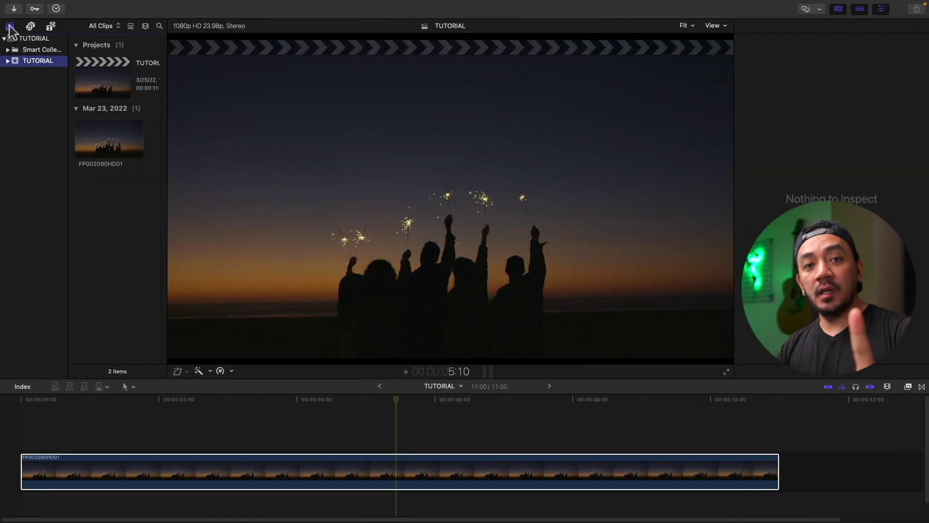
- Add the Counting generator from Generators > Elements above the sparkler clip and preview its count
click(50, 26)
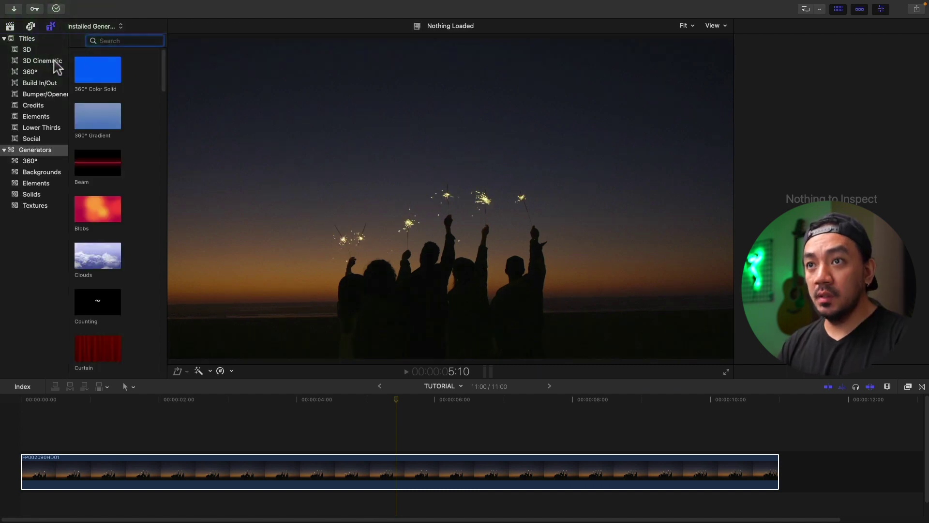
click(30, 186)
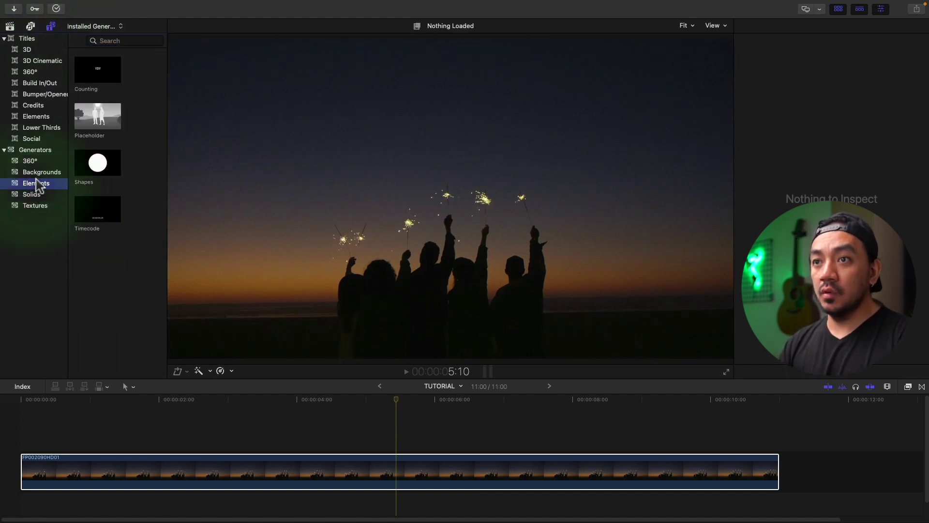
drag(101, 73, 19, 426)
key(cmd+4)
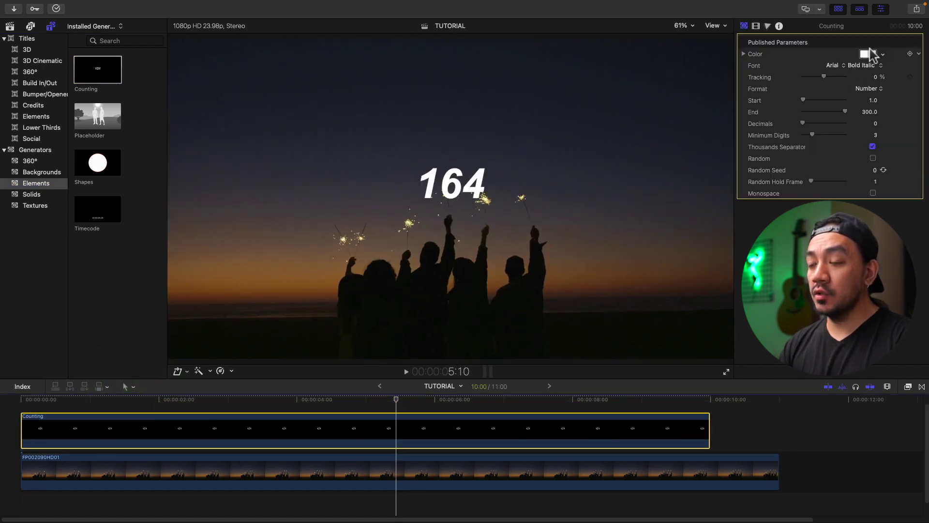
drag(378, 401, 222, 407)
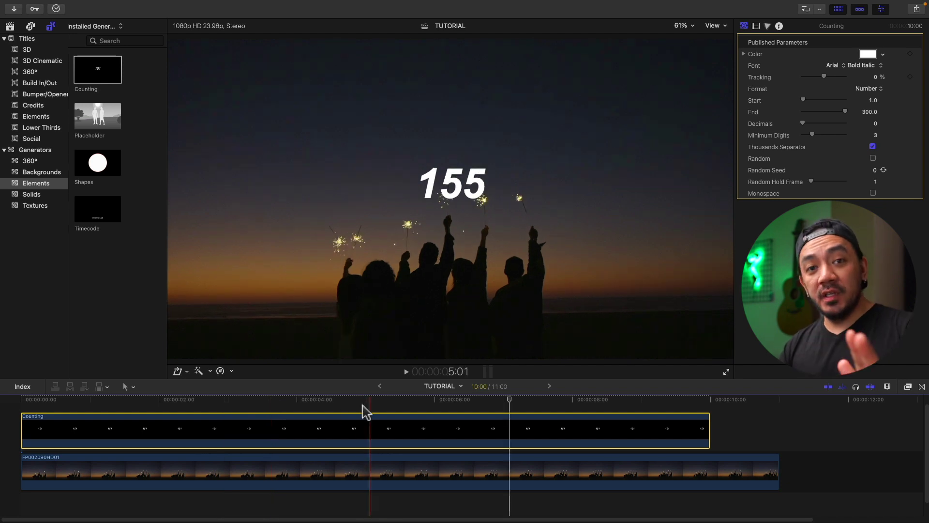
click(294, 429)
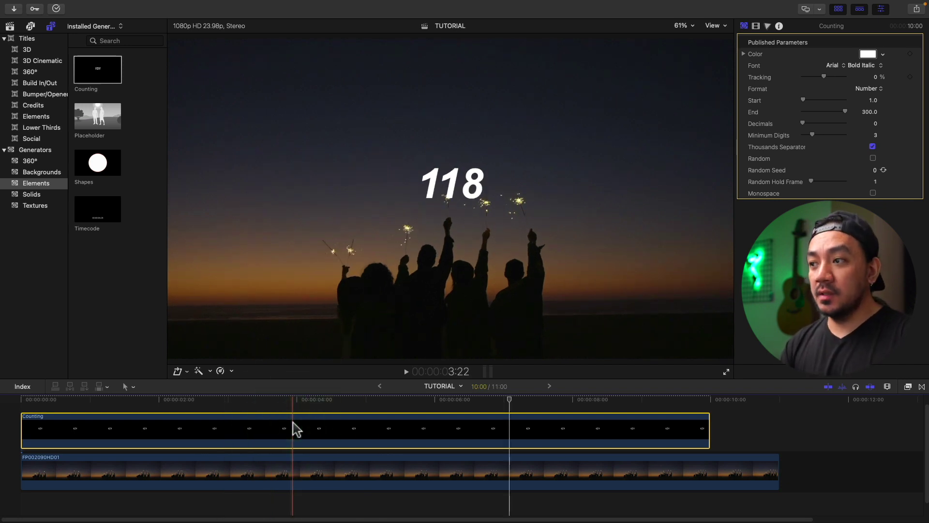
- Set the Counting clip's duration to 11 seconds to match the sparkler clip, then go to its start
key(ctrl+d)
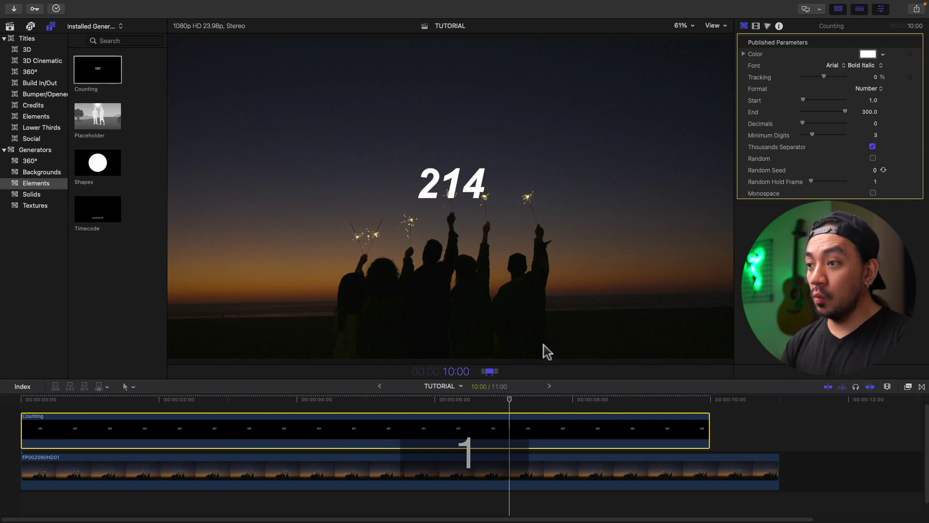
text(00)
key(Return)
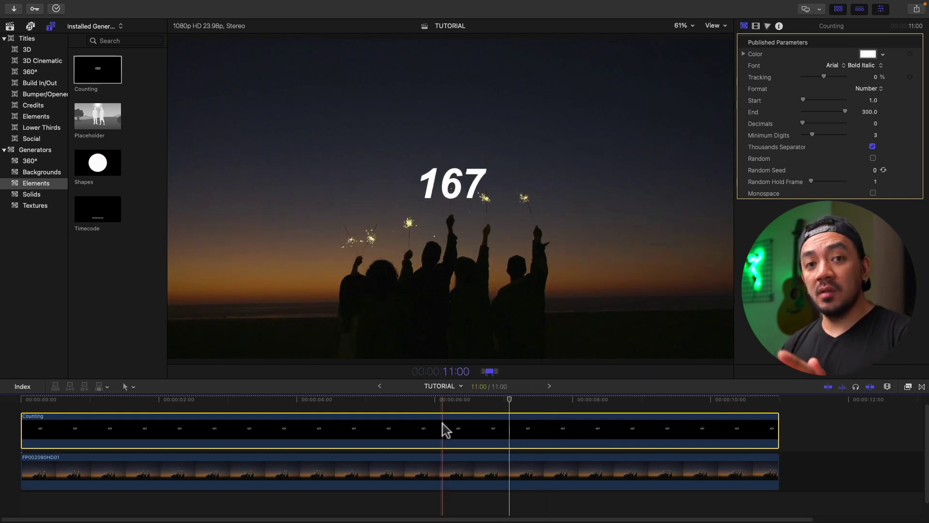
click(550, 353)
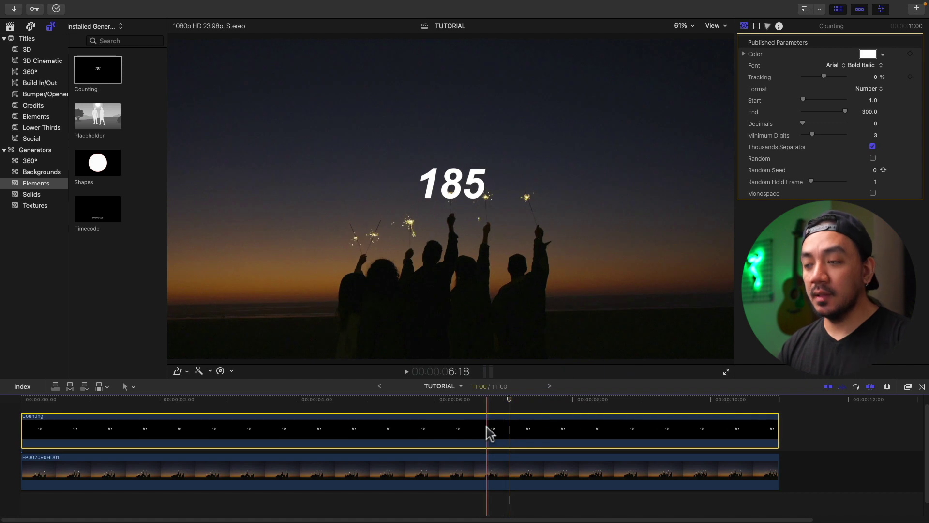
key(ctrl+d)
text(1)
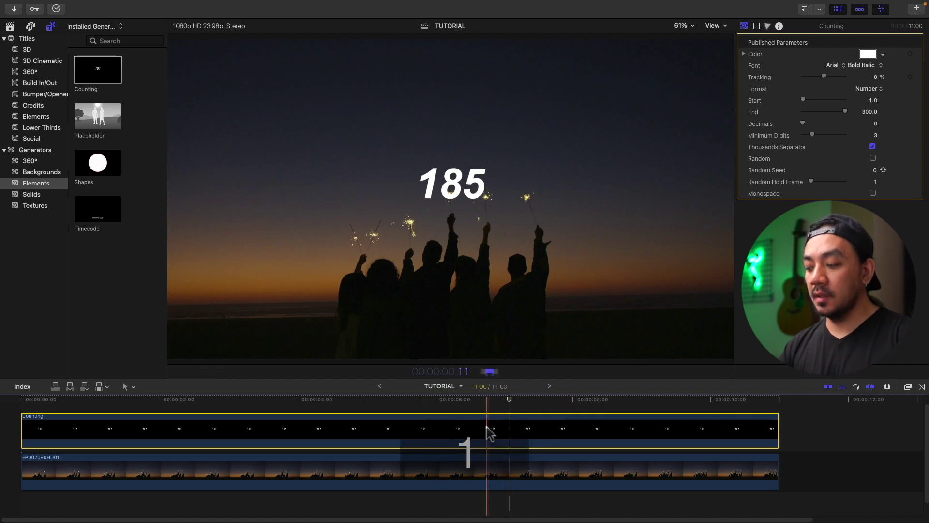
text(:00)
key(Home)
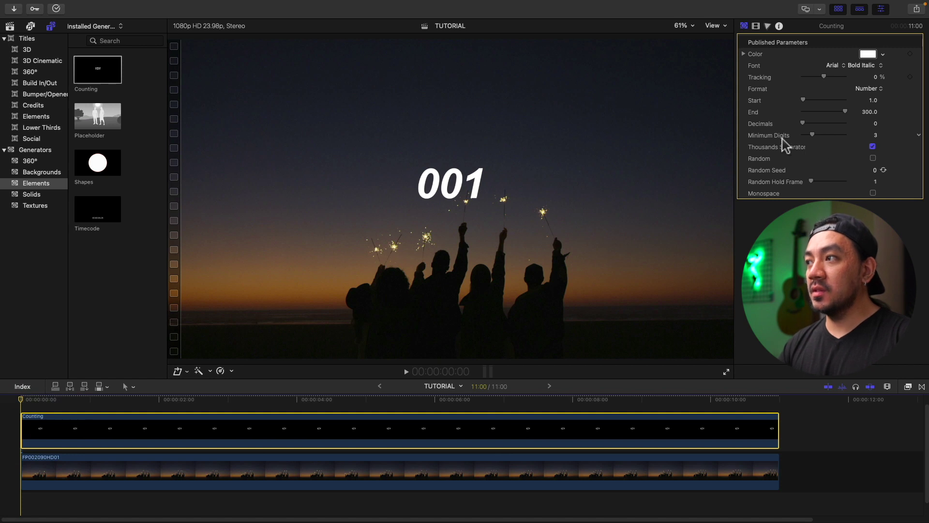
- Set the counter's Minimum Digits to 2, Start to 10 and End to 0
click(875, 136)
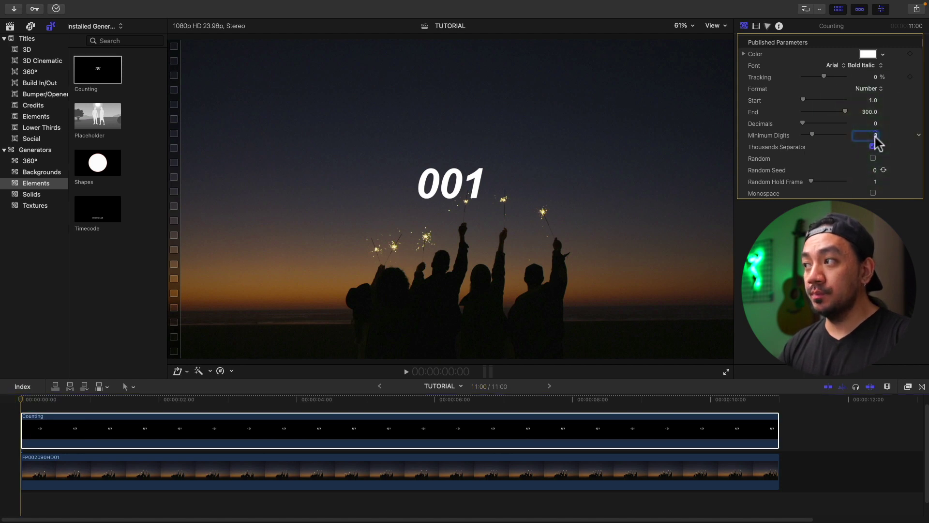
text(2)
key(Return)
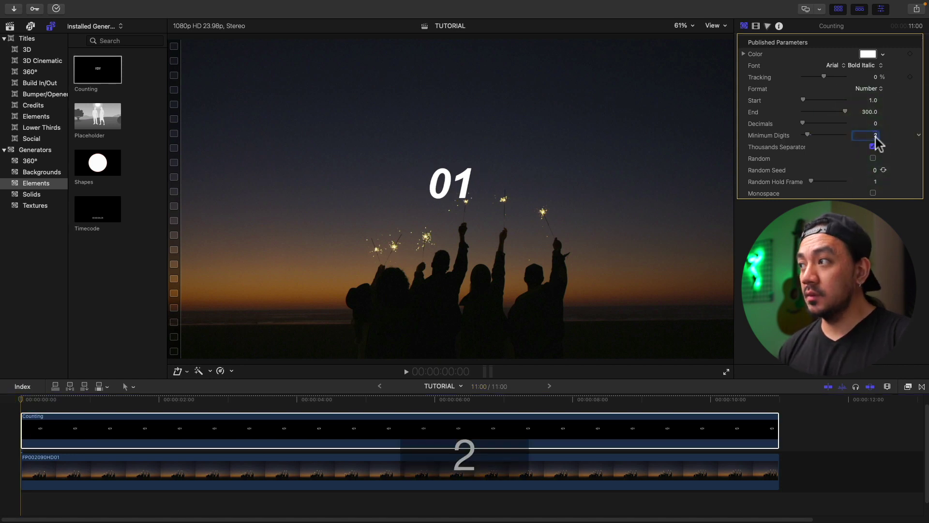
key(Tab)
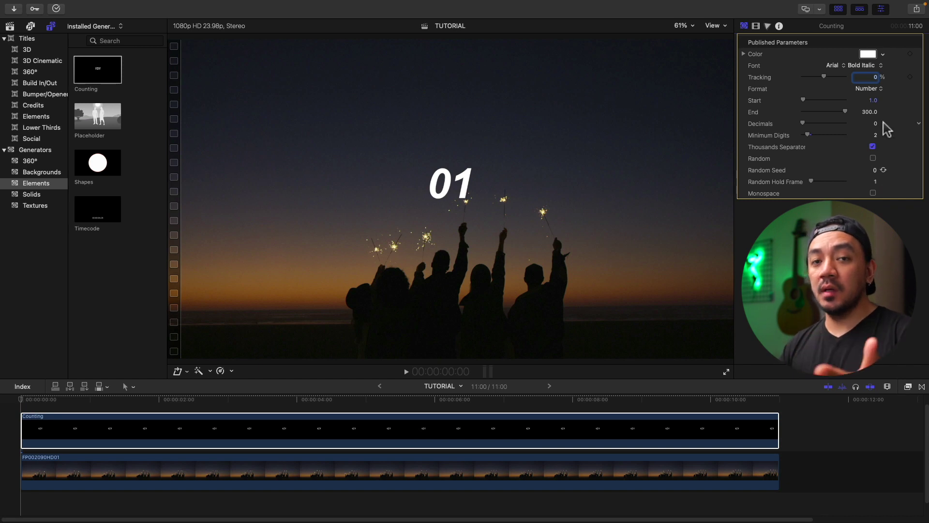
click(871, 100)
text(10)
key(Return)
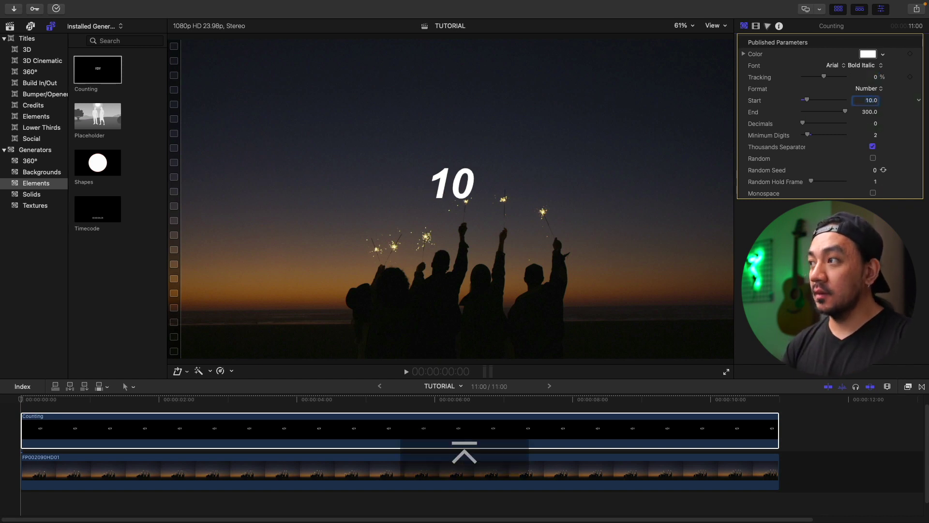
click(868, 112)
text(0)
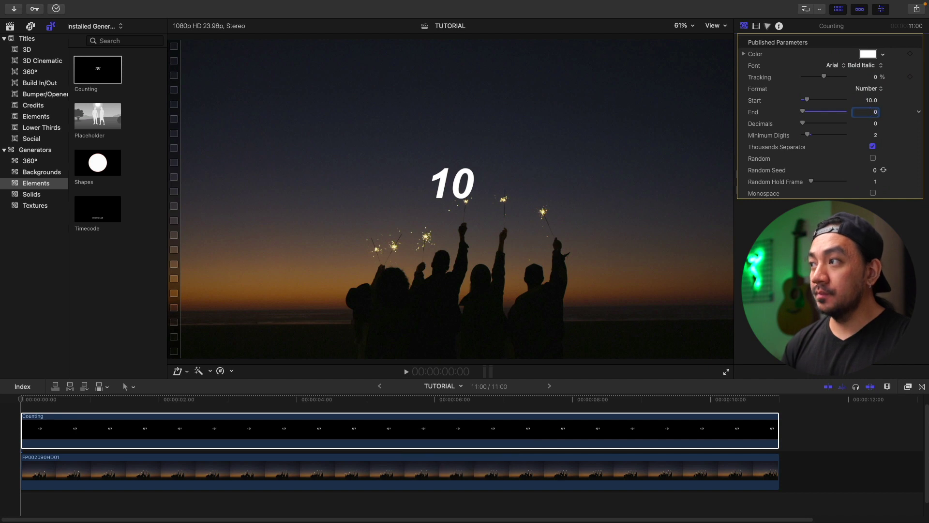
key(Return)
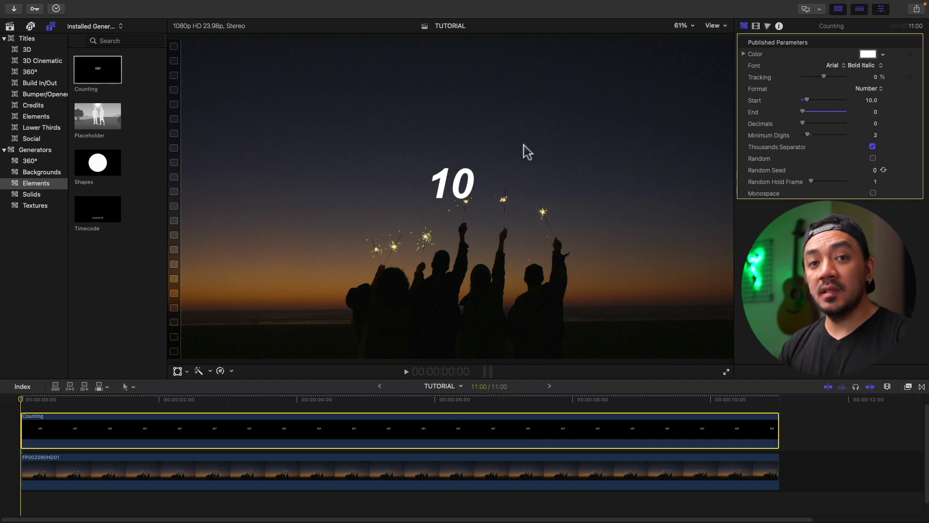
- Scale the 10 counter up to over double size and nudge it higher in the frame
right_click(469, 176)
click(488, 179)
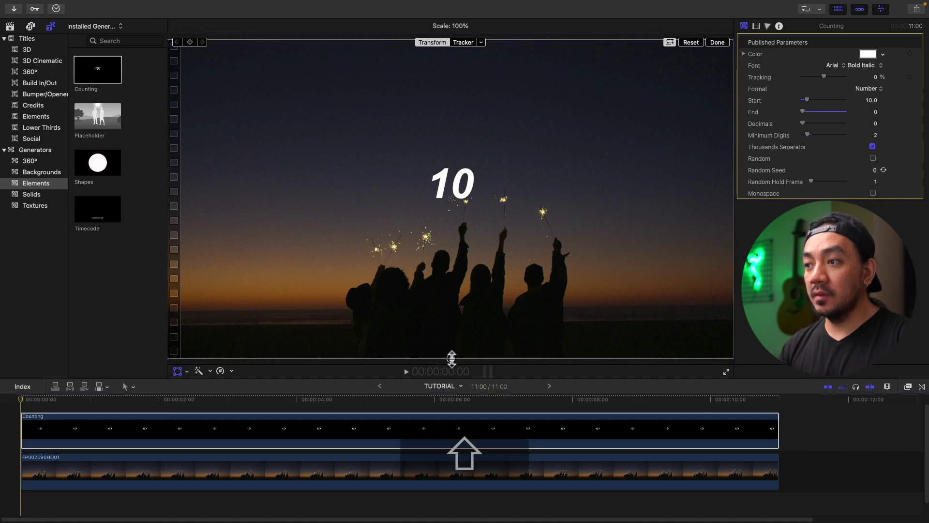
drag(453, 358, 454, 451)
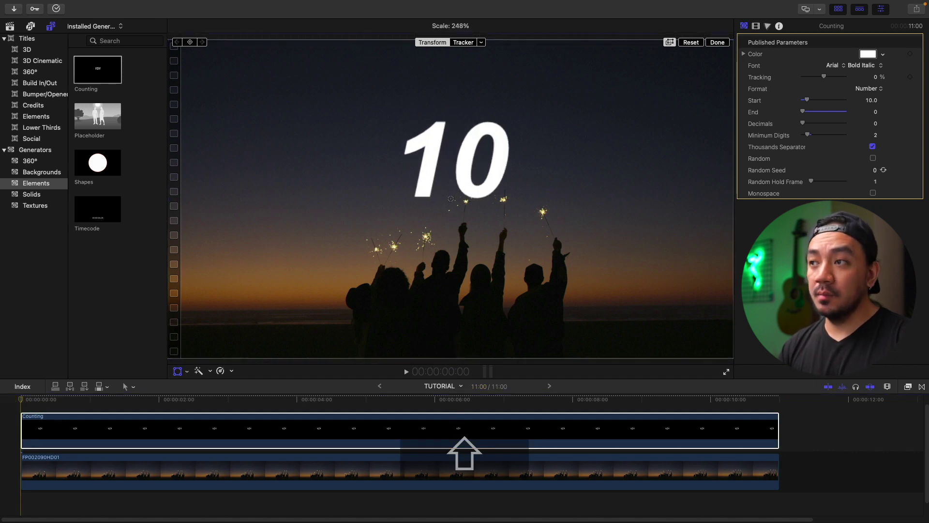
drag(455, 196, 454, 189)
click(717, 42)
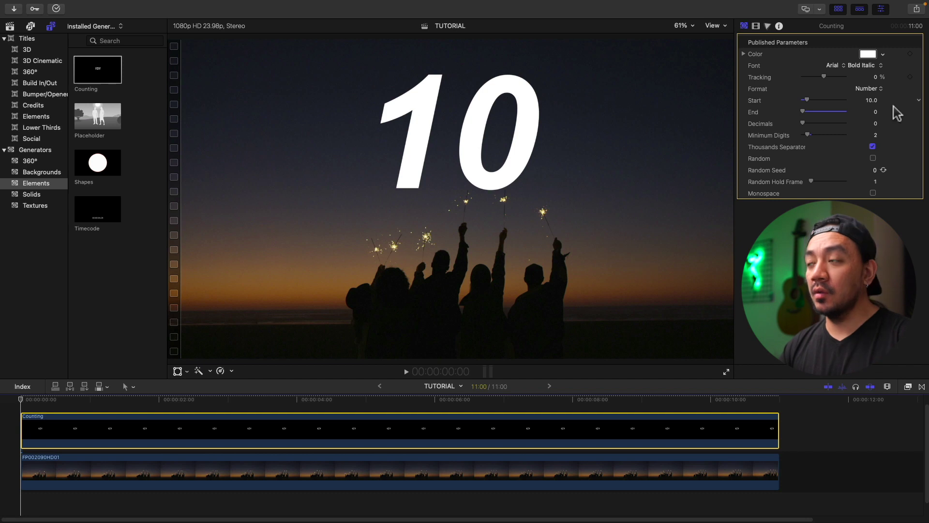
- Change the counter's Format to Spell Out and play back the worded countdown
click(871, 89)
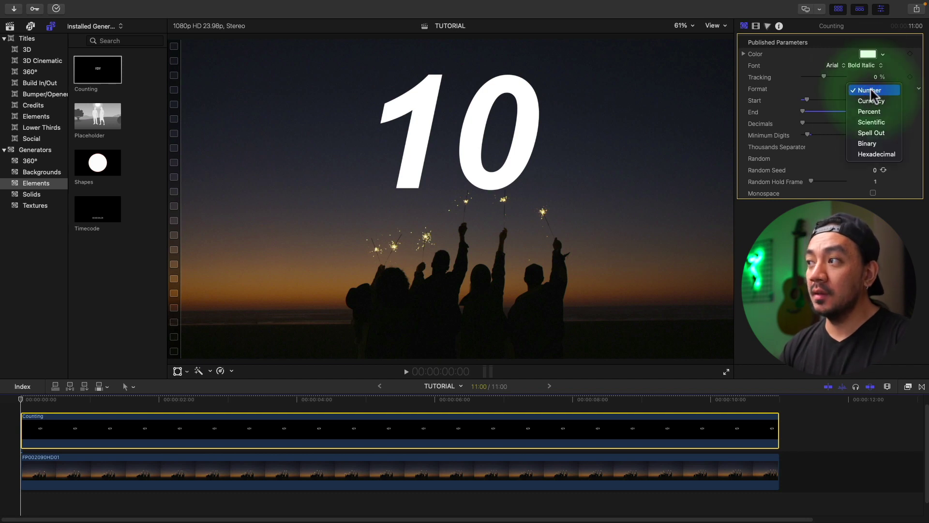
click(879, 128)
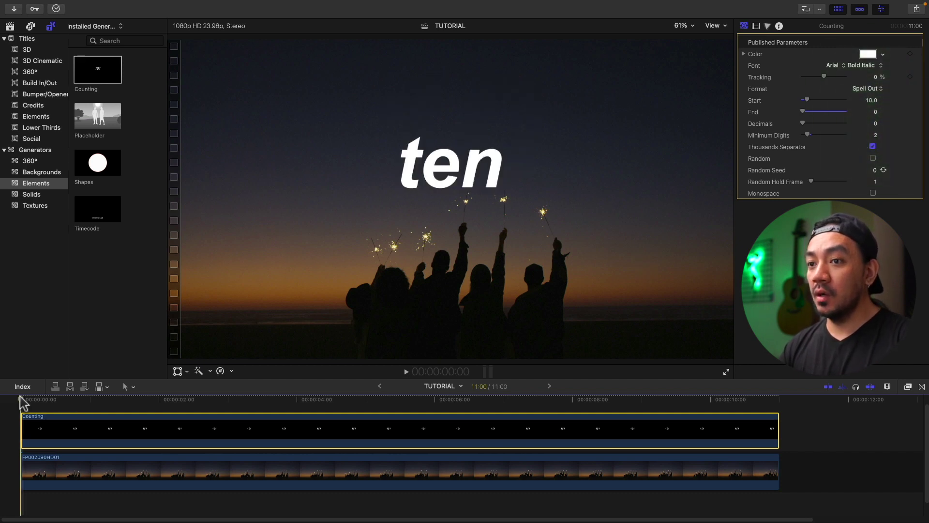
key(space)
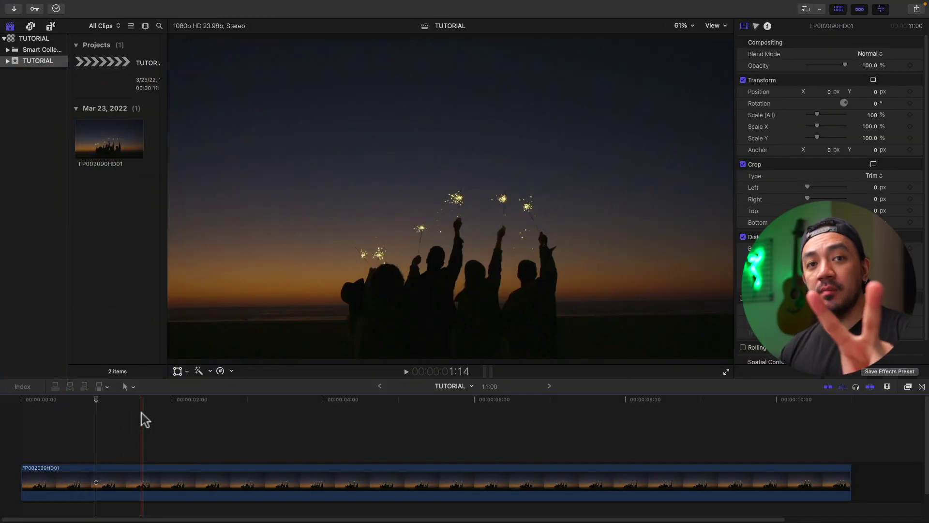
- Place the Timecode generator from Generators > Elements above the sparkler clip and select it
click(50, 25)
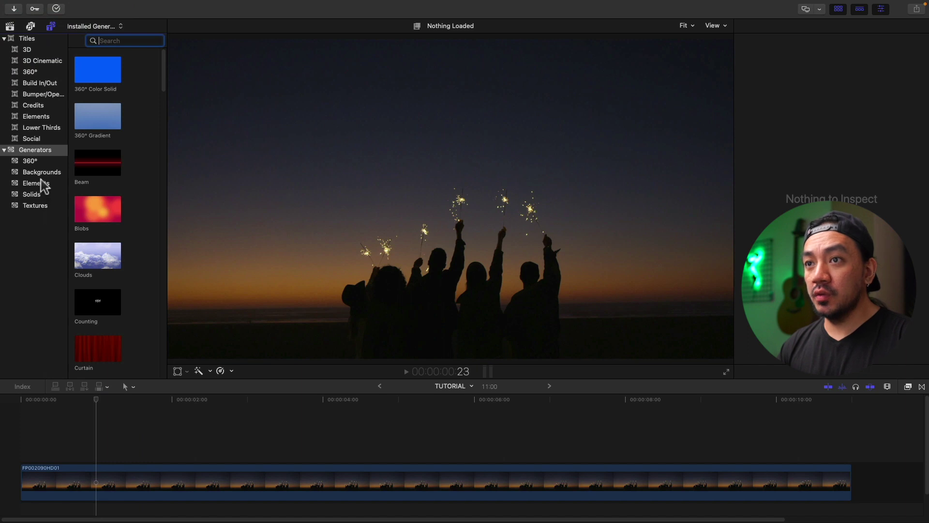
click(36, 183)
drag(104, 215, 15, 425)
click(123, 405)
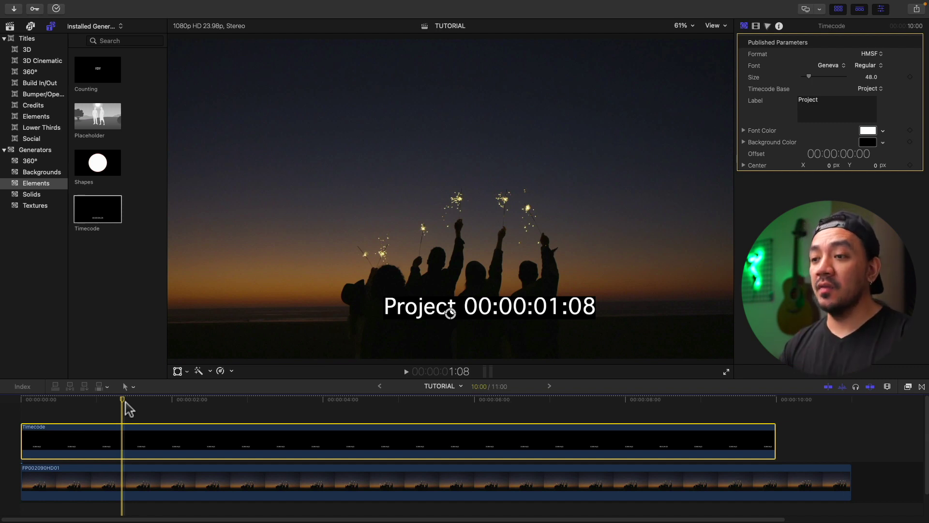
click(137, 440)
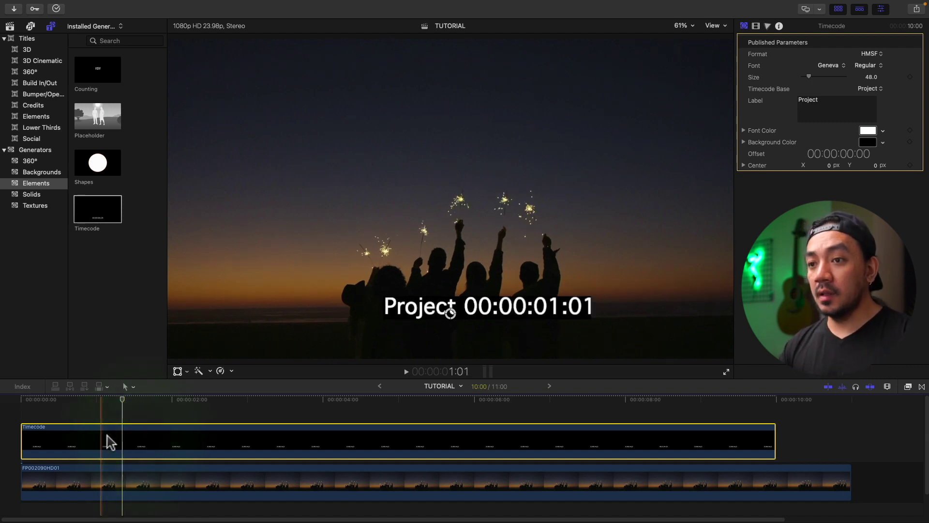
- Set the Timecode clip's duration to 11 seconds
key(ctrl+d)
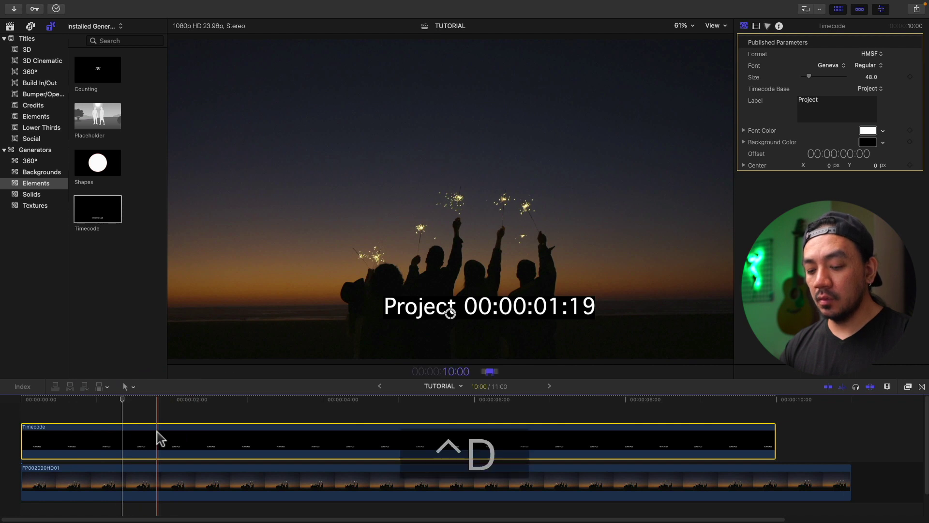
text(1)
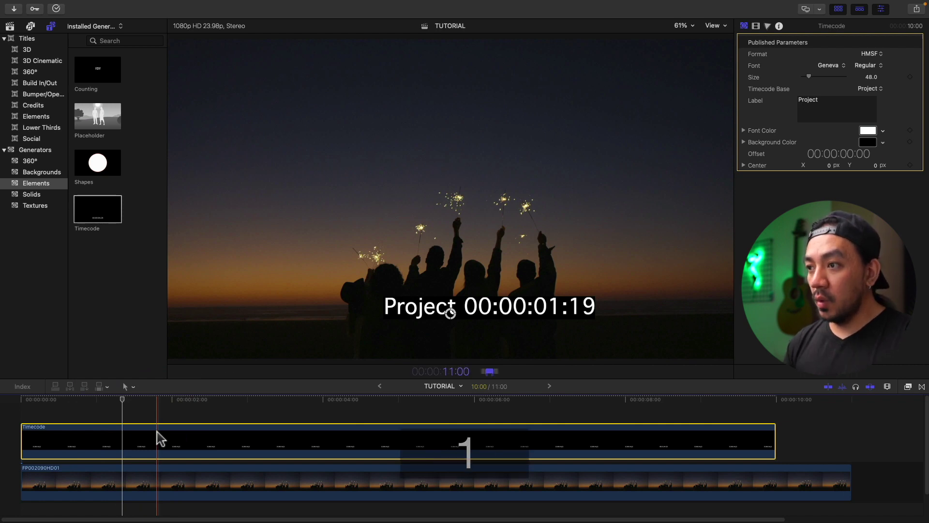
key(Return)
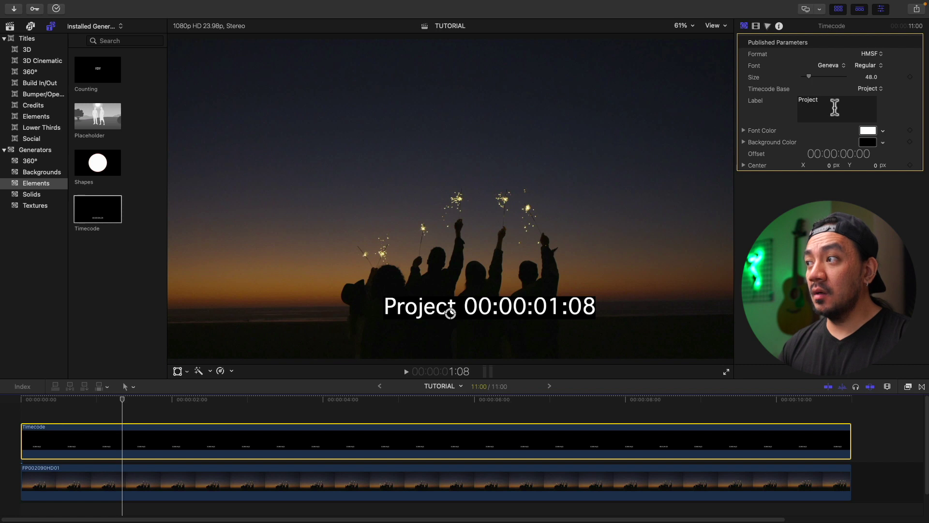
- Delete the timecode's Project label and set its background colour opacity to 0
drag(842, 102, 797, 107)
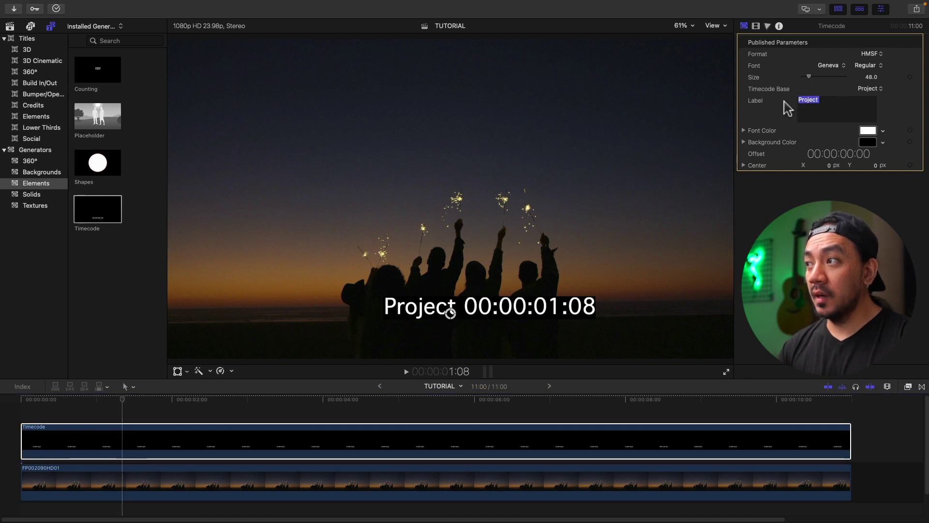
key(BackSpace)
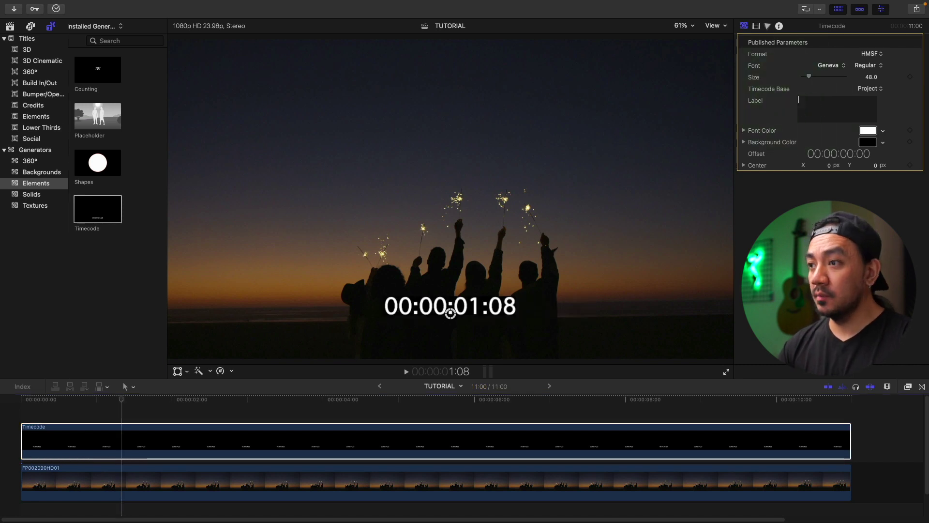
click(744, 142)
drag(846, 189, 751, 191)
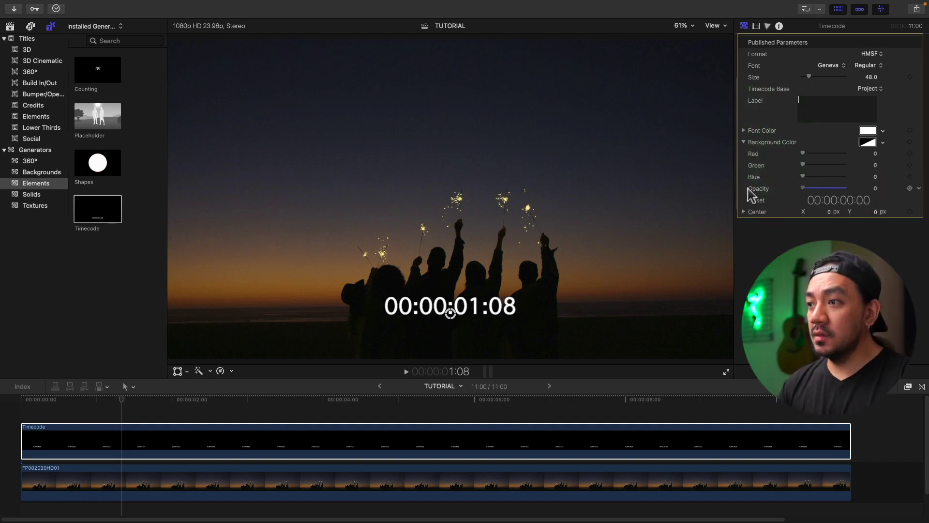
drag(138, 401, 359, 402)
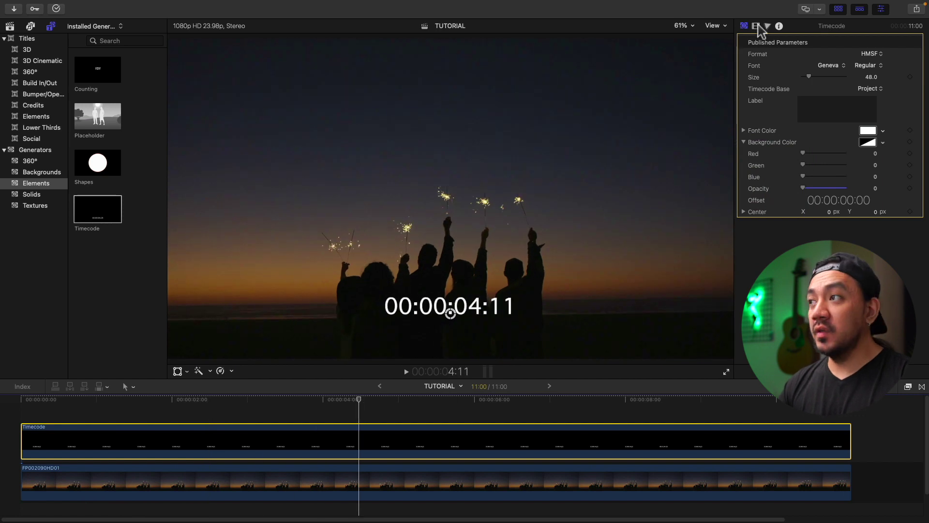
click(756, 25)
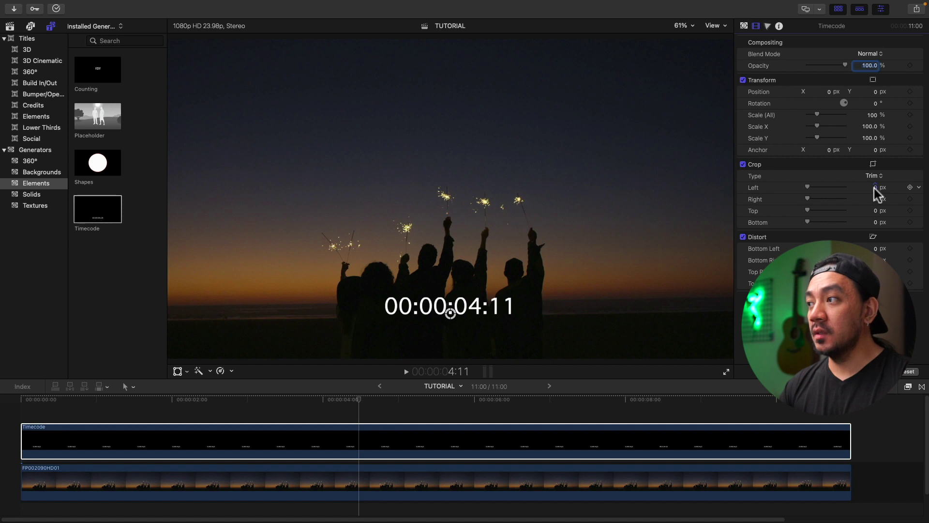
- Crop about 969 px off the timecode's left so only seconds and frames show
drag(875, 188, 847, 223)
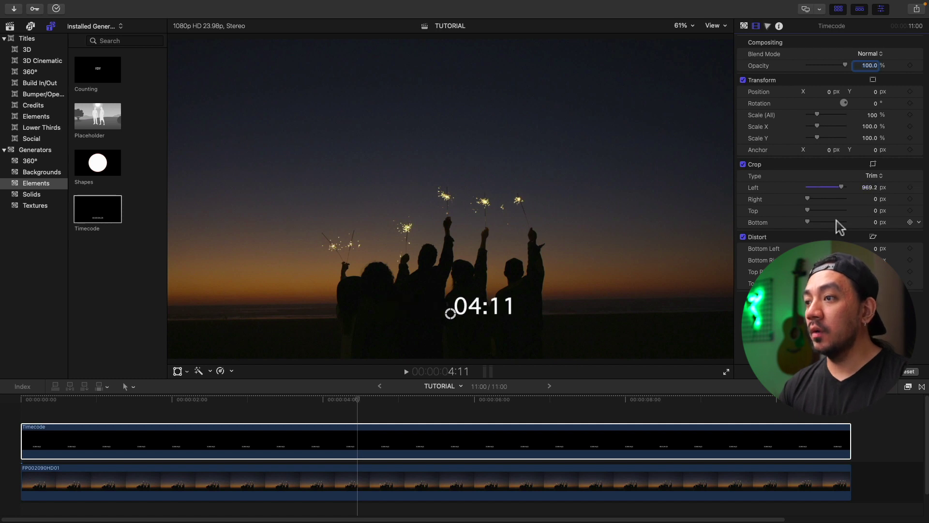
click(280, 441)
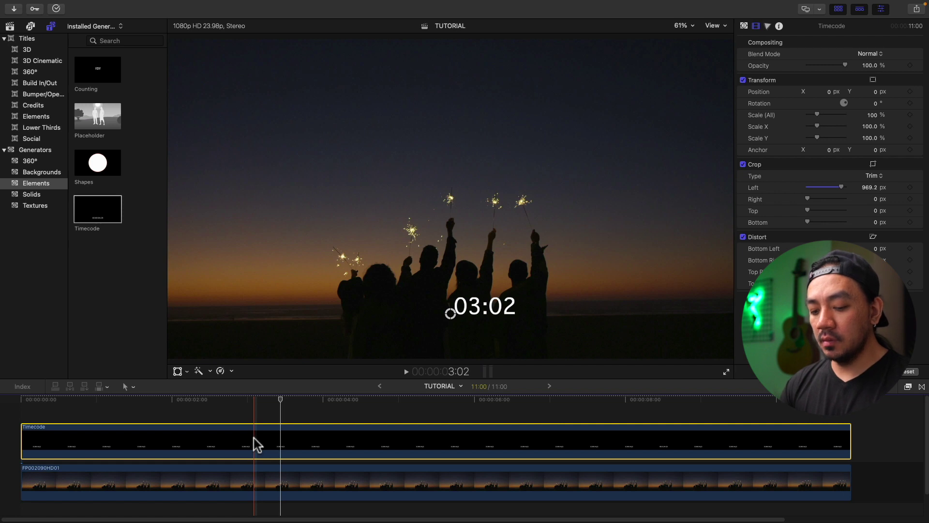
key(alt+g)
- Name the new compound clip 'countdown' to nest the cropped timecode
text(co)
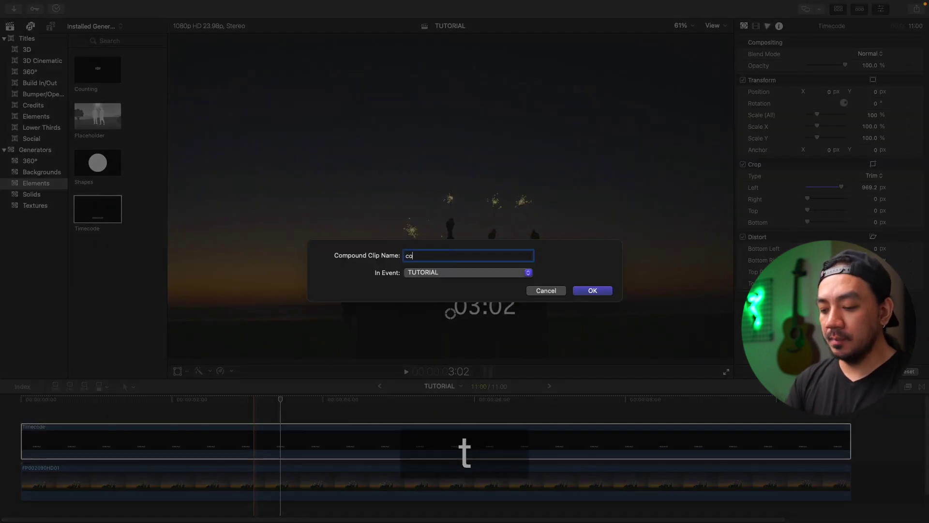
text(untdown)
key(Return)
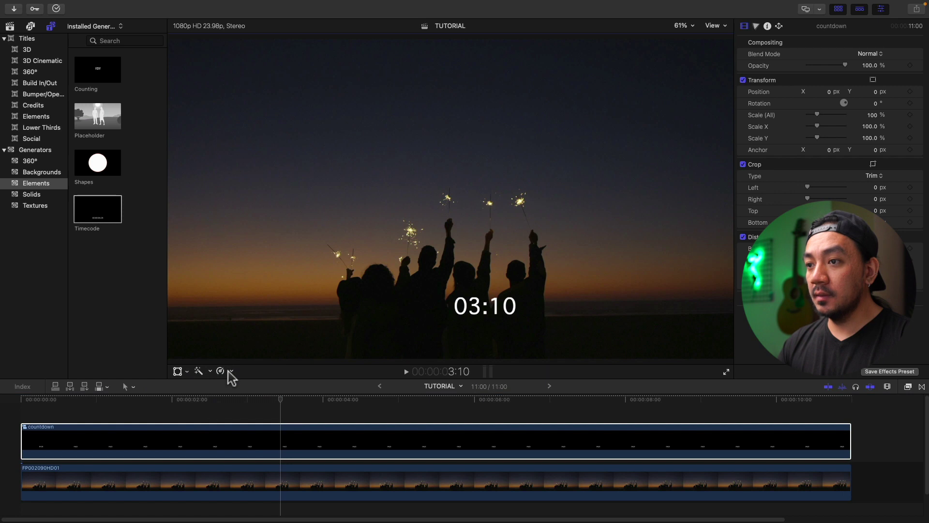
click(229, 372)
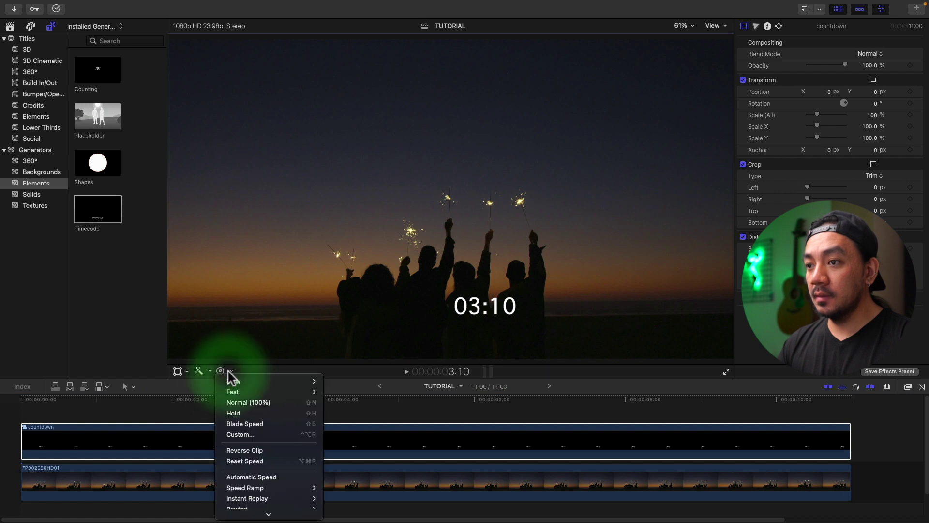
- Reverse the countdown clip, scale its digits to 432% high in the frame, and play it
click(244, 450)
right_click(479, 309)
click(485, 309)
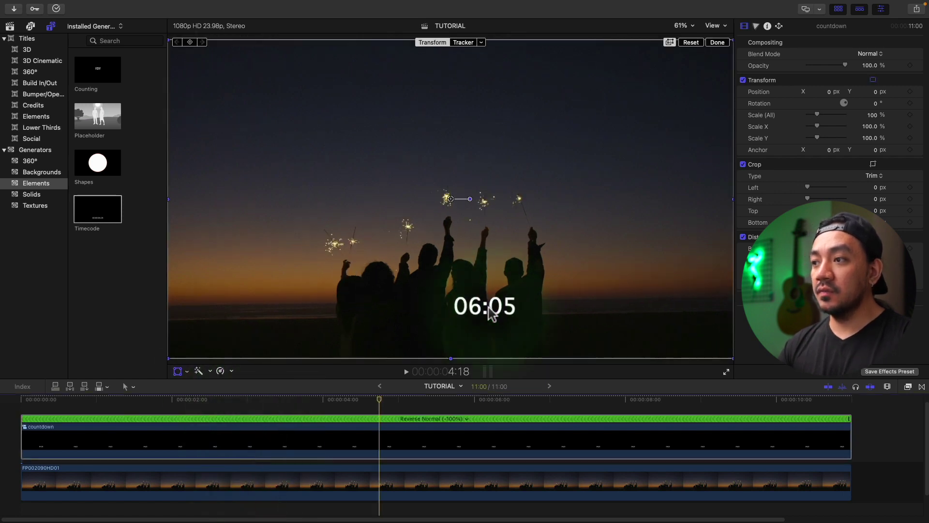
drag(817, 117, 845, 115)
click(717, 43)
key(space)
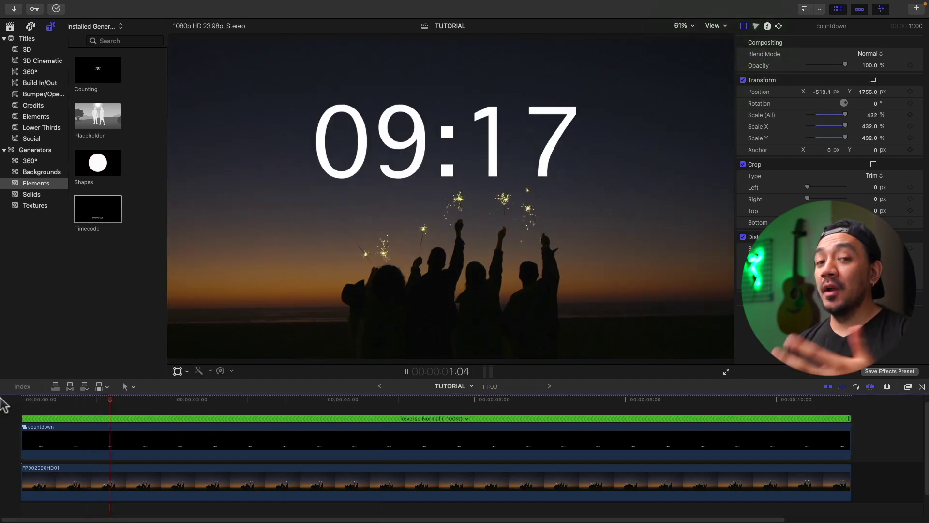